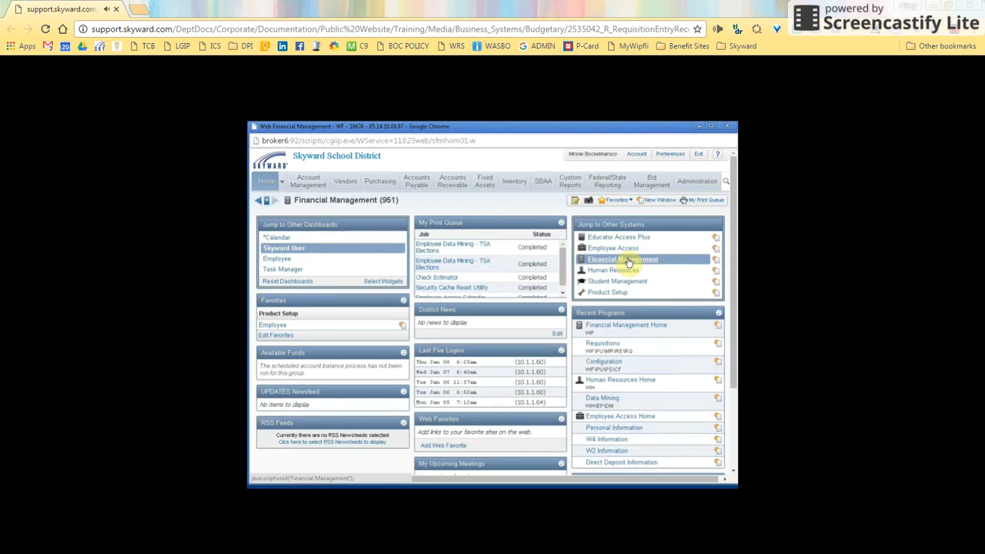
Open the Requisitions list under Purchasing's My Requisition Processing
left_click(387, 182)
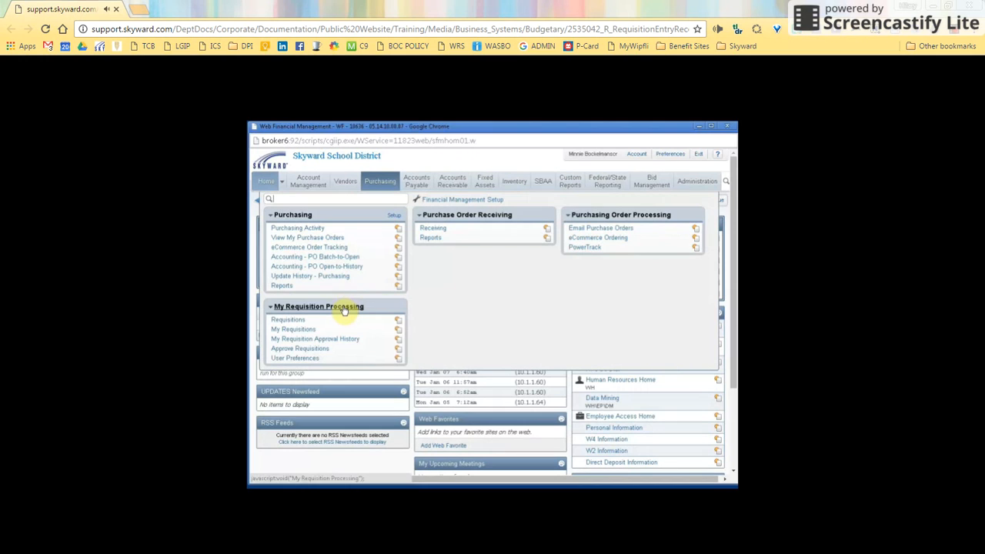
left_click(289, 320)
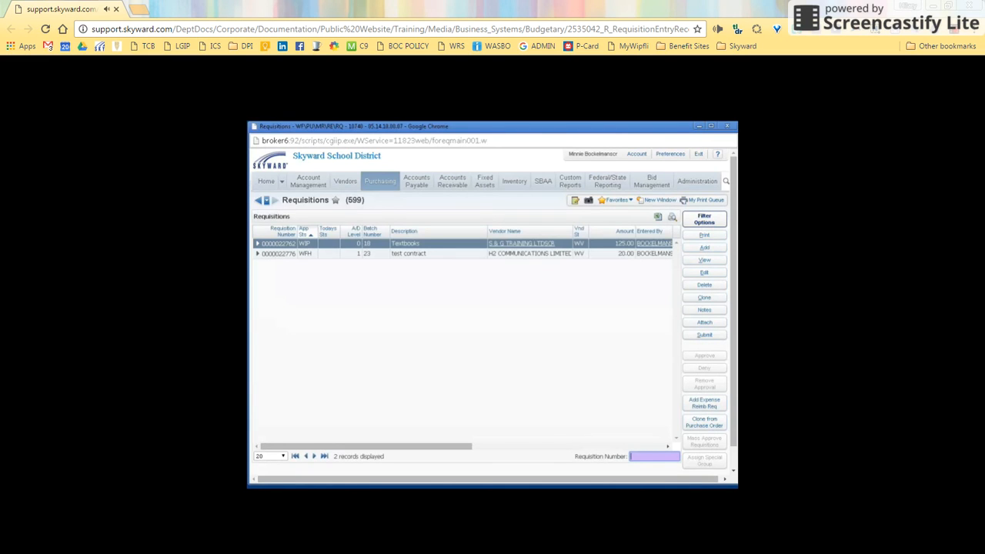
Add a requisition for group 101 - Skyward Highschool in fiscal year 2014 - 2015
left_click(702, 247)
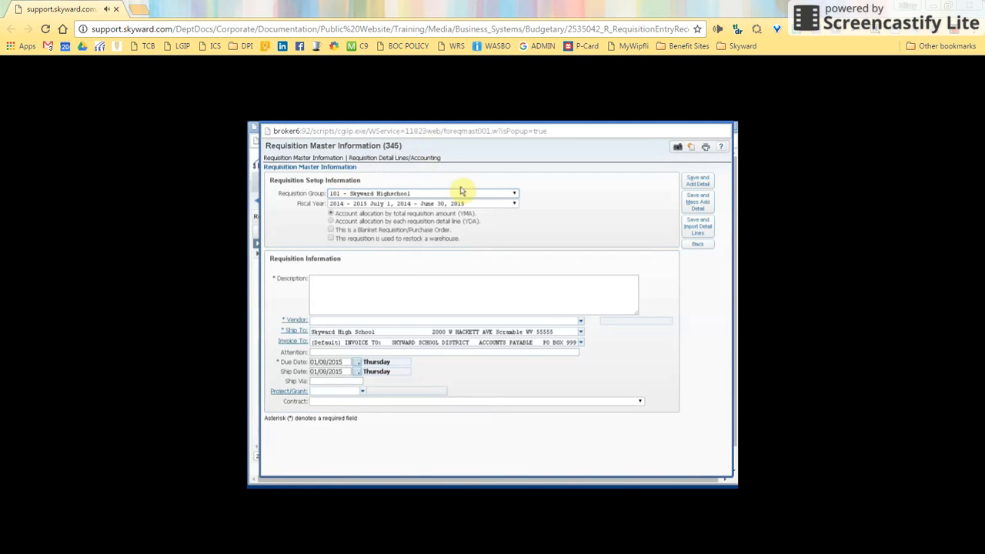
left_click(512, 193)
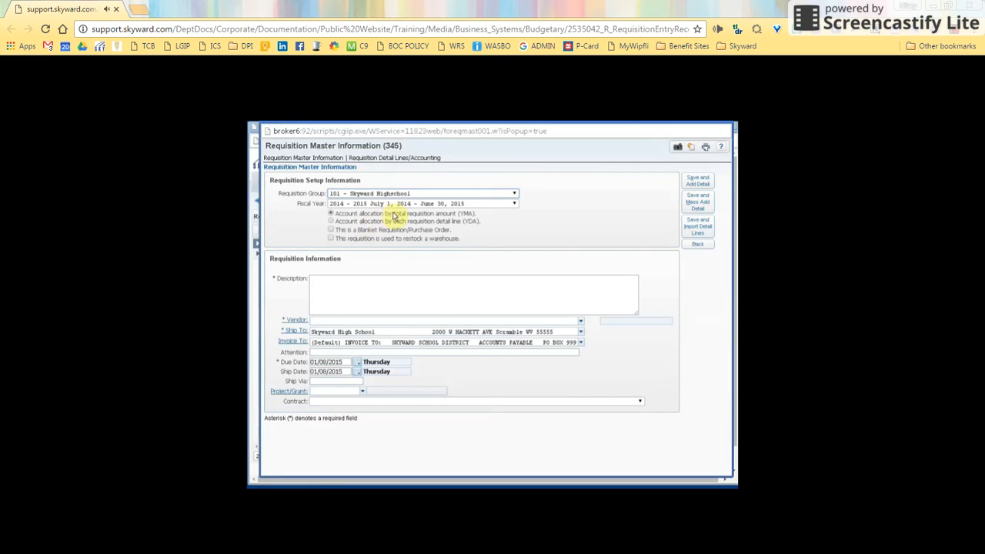
left_click(513, 205)
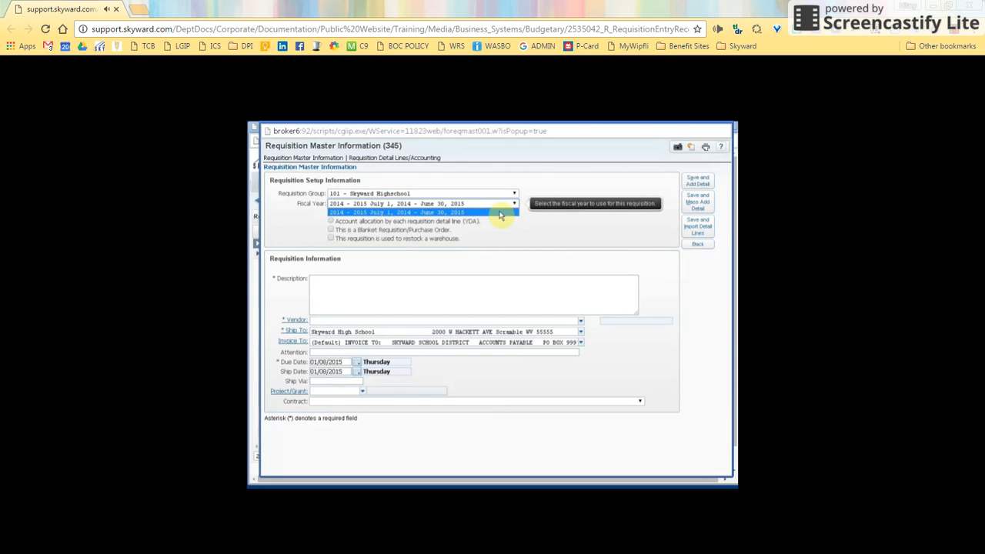
left_click(498, 210)
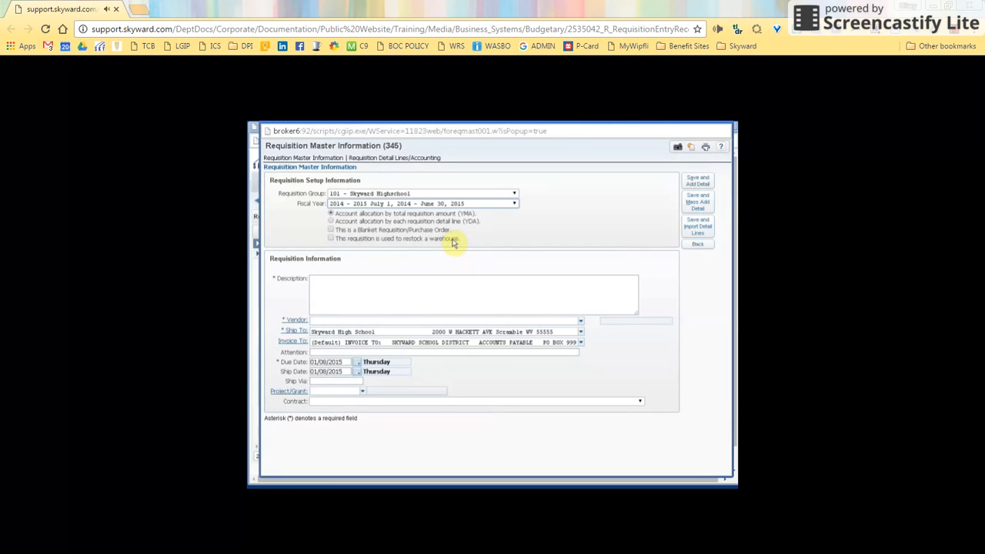
left_click(325, 285)
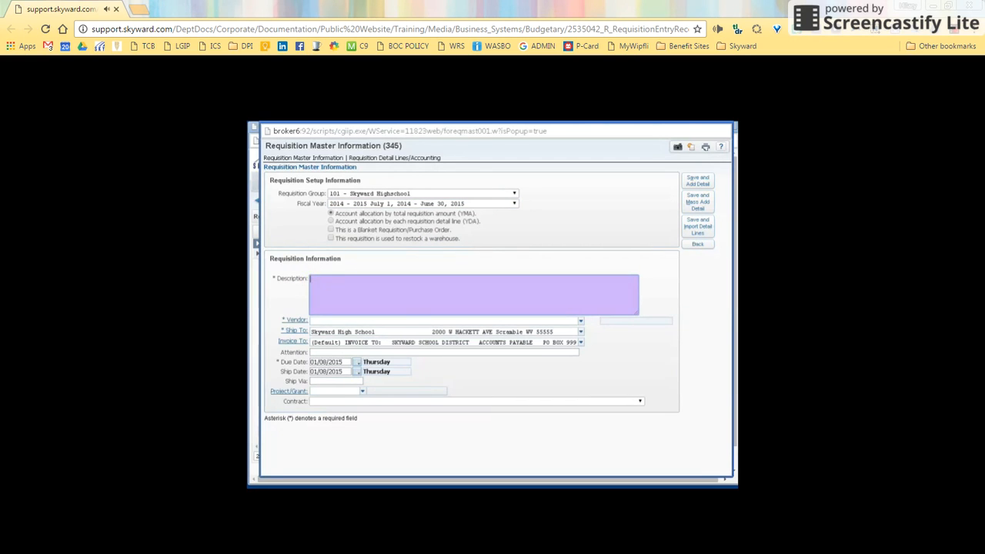
Enter description 'Technology Supplies' and choose vendor V7 TECHNOLOGY LTDSCR
type("Technology Supplies")
left_click(366, 320)
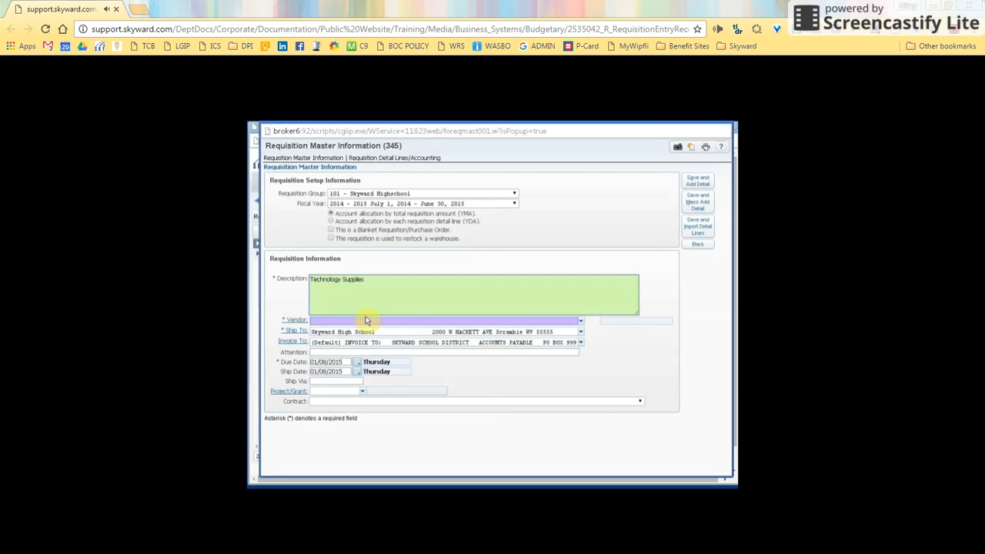
type("v")
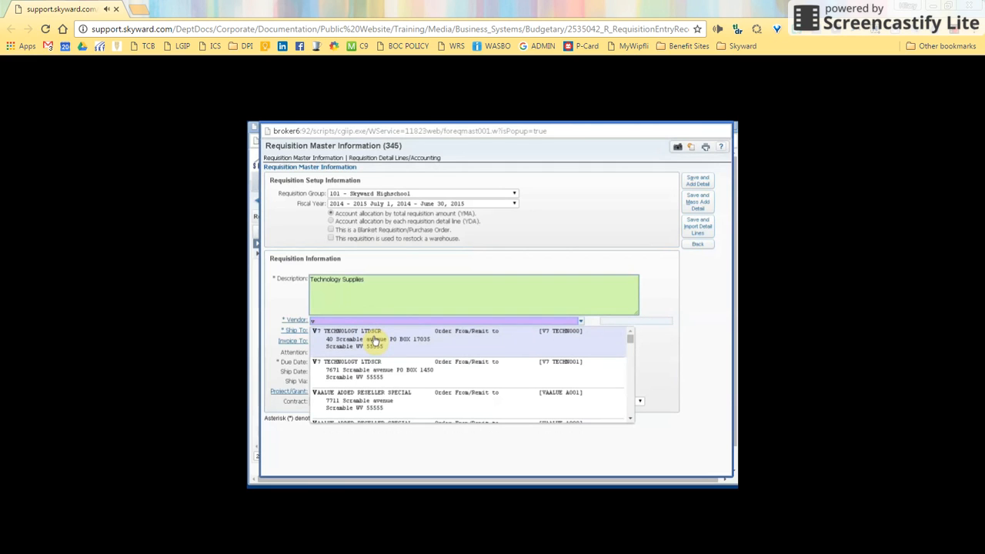
left_click(375, 339)
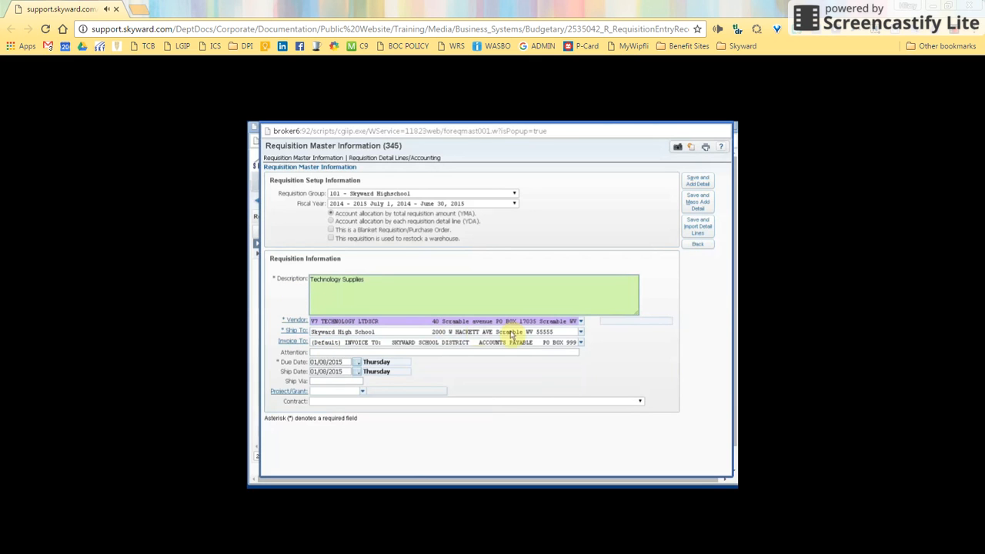
Keep Skyward High School as ship-to and pick an alternate invoice-to address
left_click(580, 332)
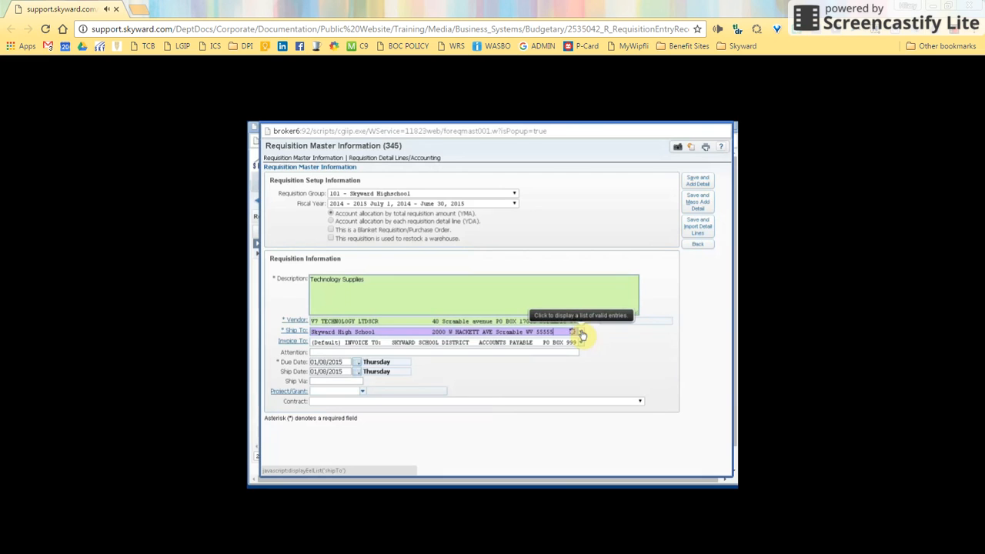
left_click(540, 350)
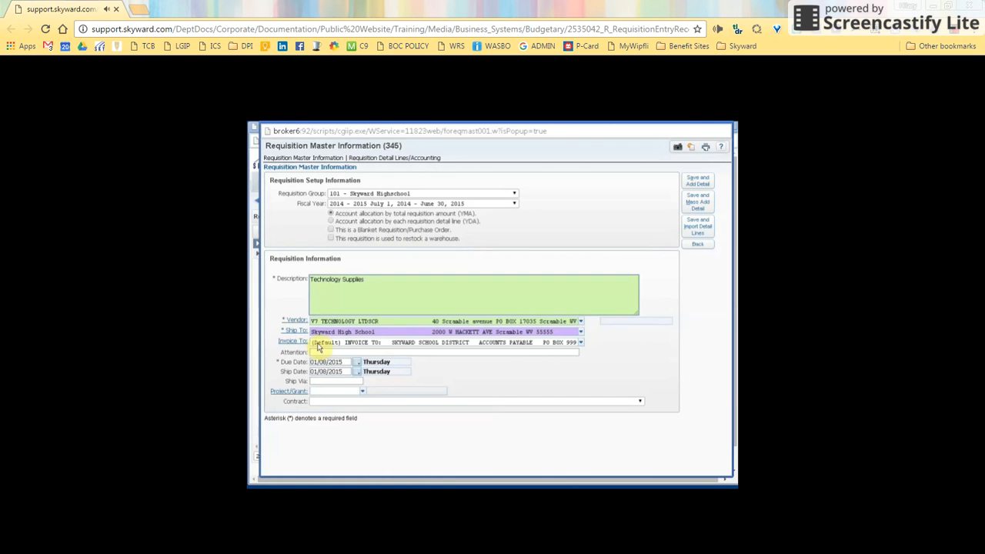
left_click(580, 342)
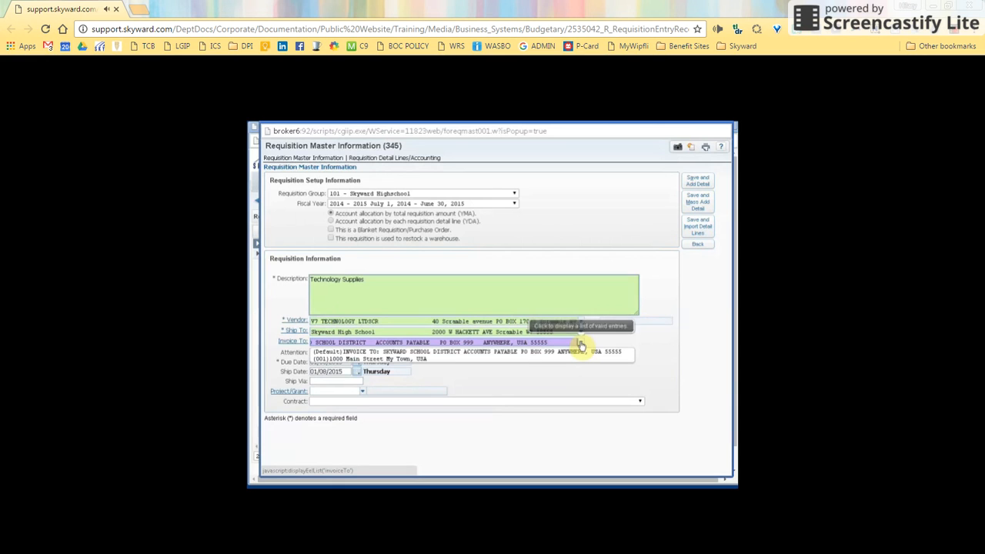
left_click(577, 359)
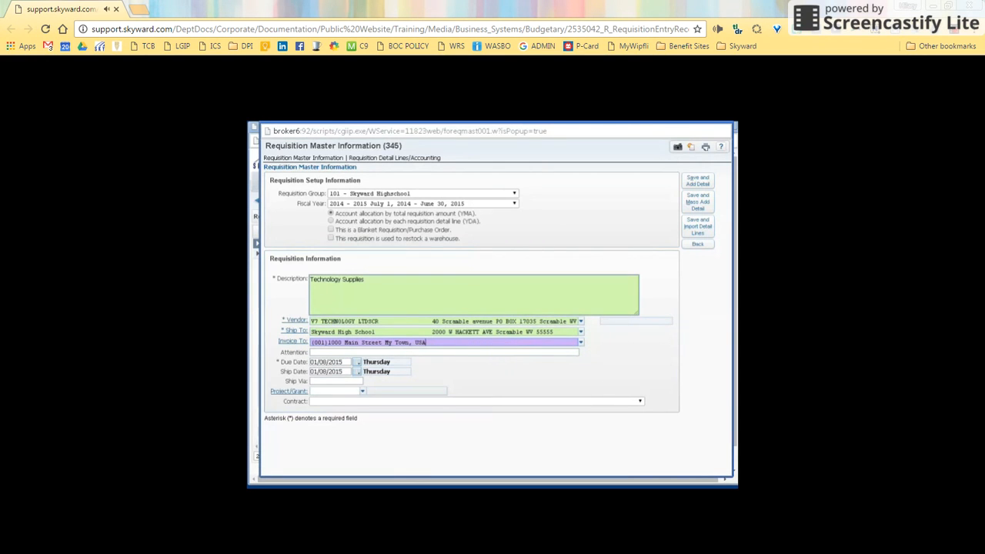
left_click(430, 354)
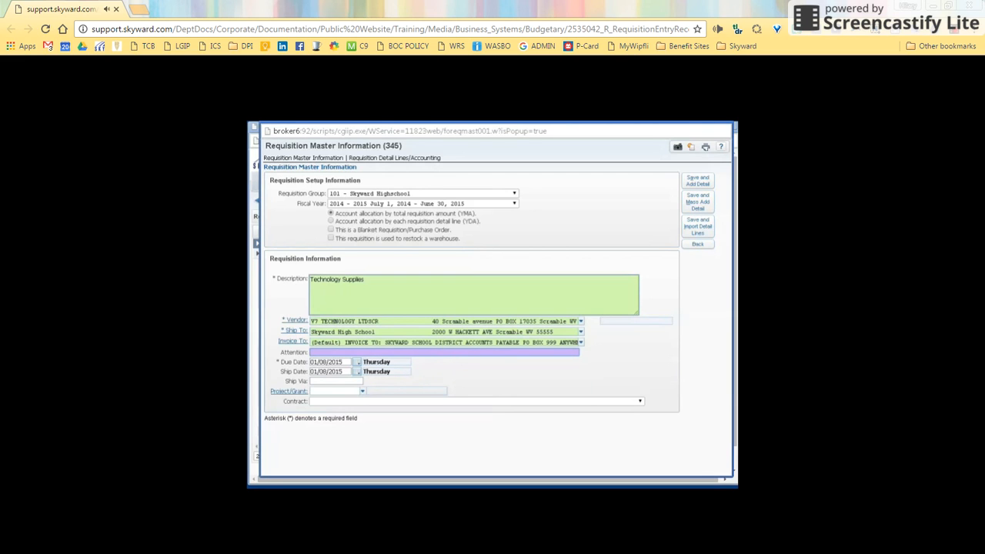
Enter the contact person's name in Attention and save the header for detail lines
left_click(312, 381)
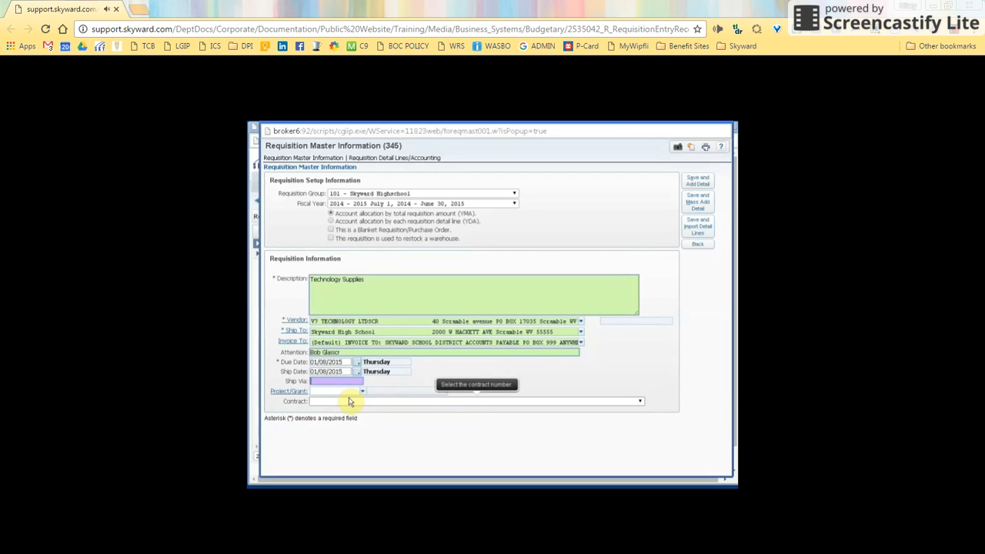
left_click(699, 209)
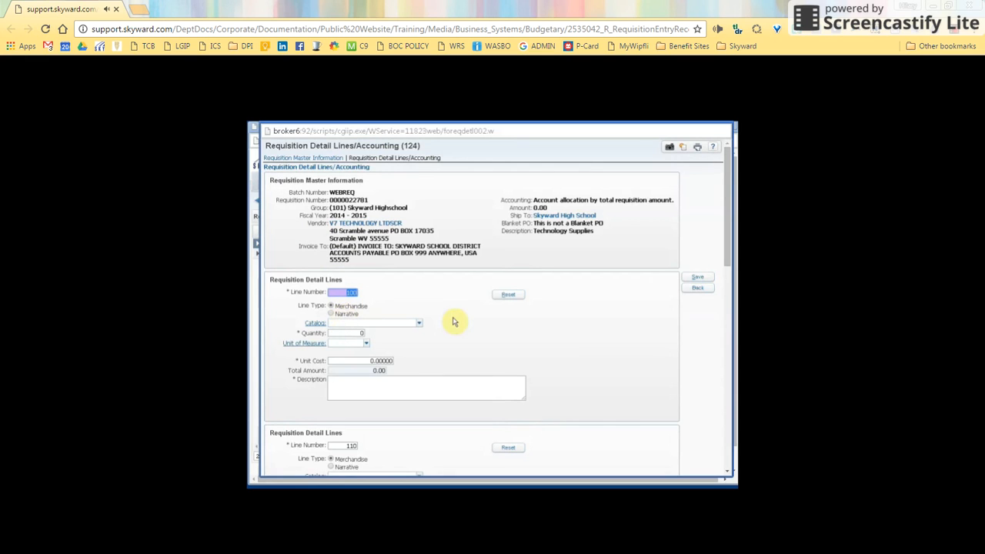
Fill line 100 with catalog P1234, quantity 2 Each at 6.00, HDMI Cable 6.5 feet
left_click(350, 324)
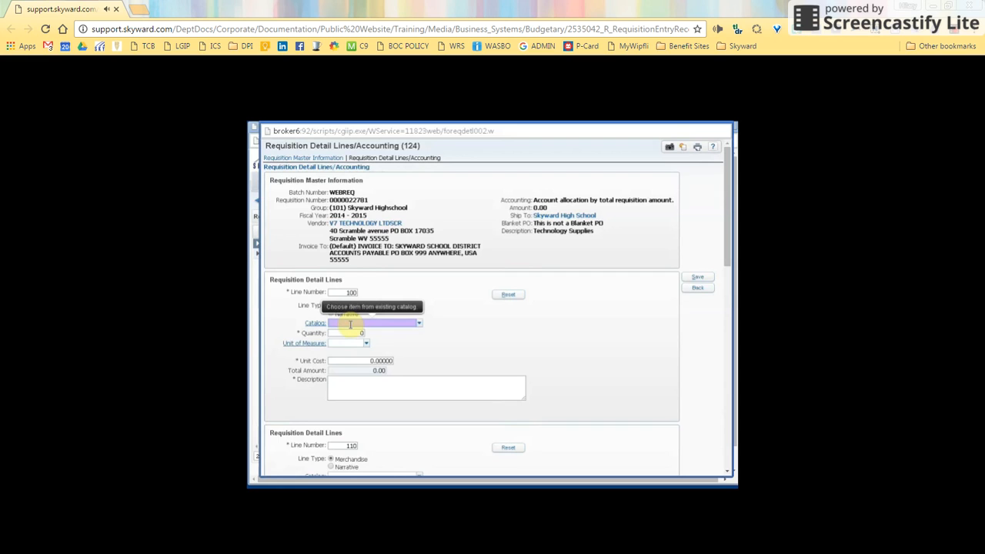
type("P1234")
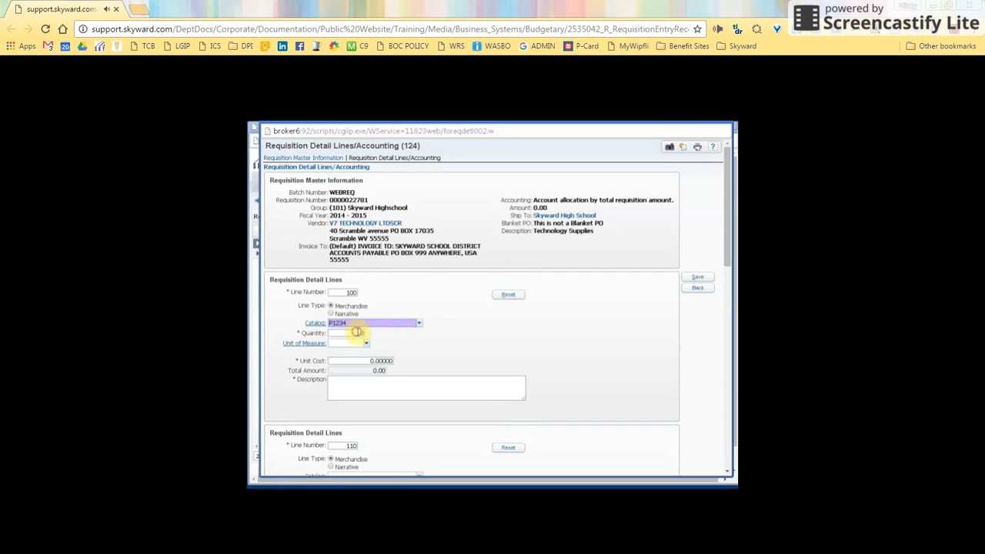
left_click(355, 333)
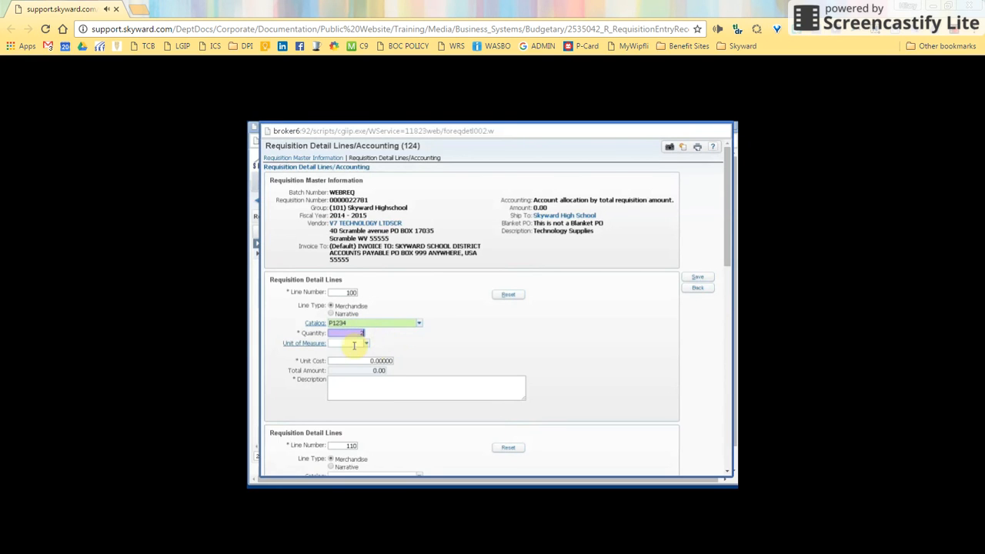
type("2")
left_click(354, 343)
type("ea")
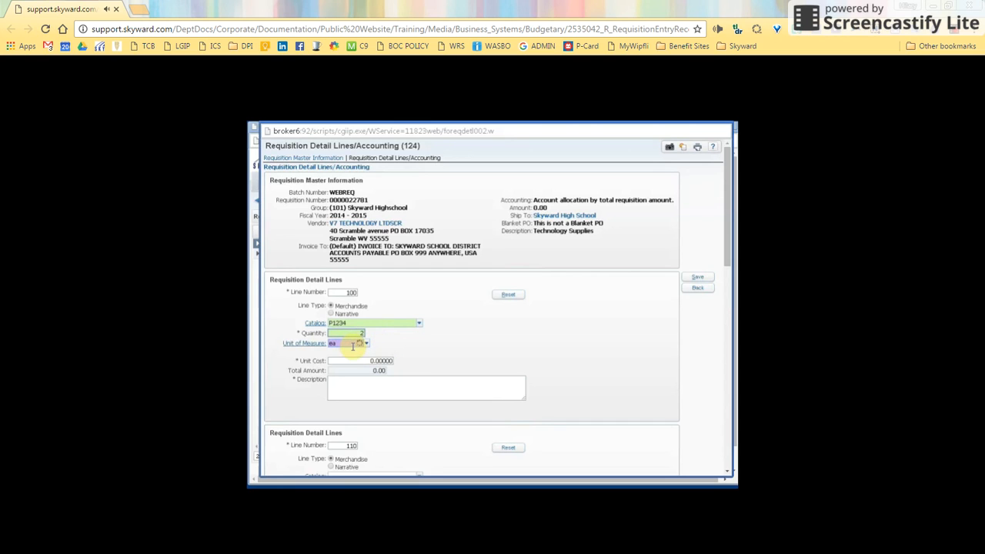
left_click(350, 356)
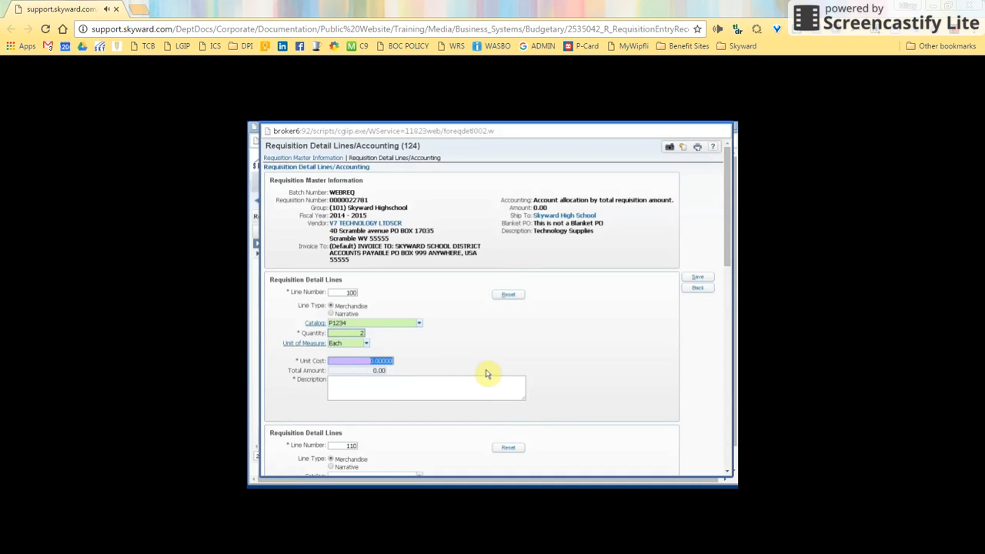
type("6")
key("Tab")
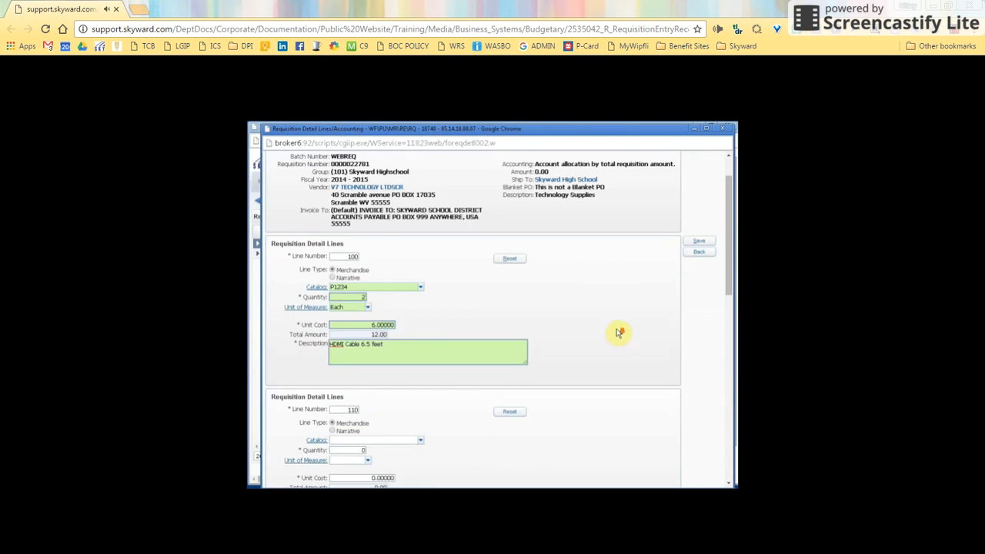
left_click(616, 339)
scroll(617, 340, "down", 3)
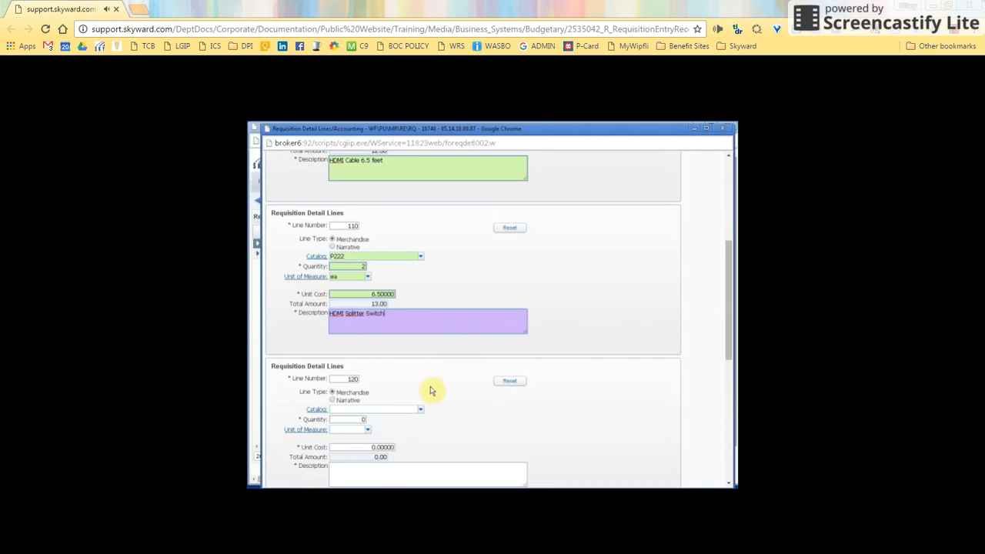
Set line 120 to Narrative type, Damaged, with the do-not-ship-broken-pencil text
left_click(331, 400)
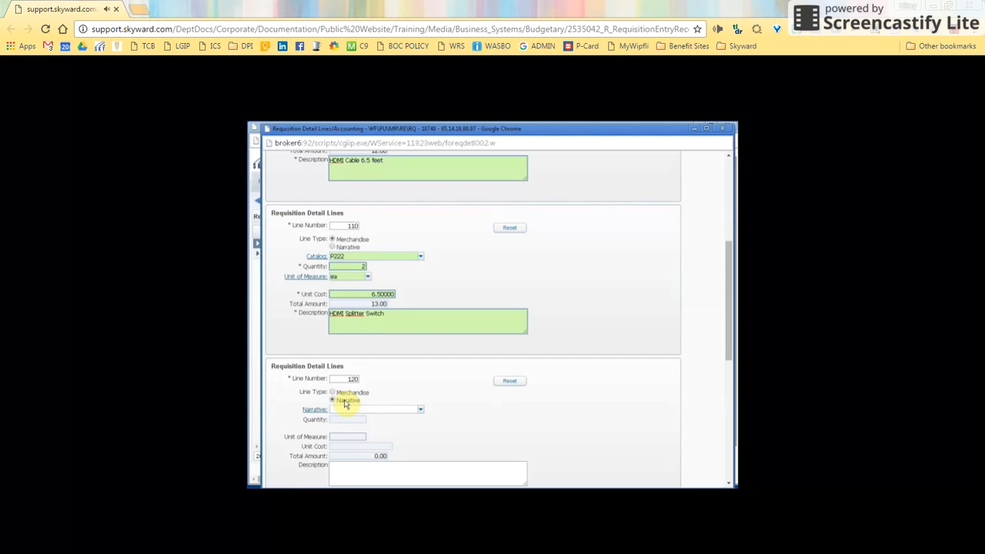
left_click(375, 476)
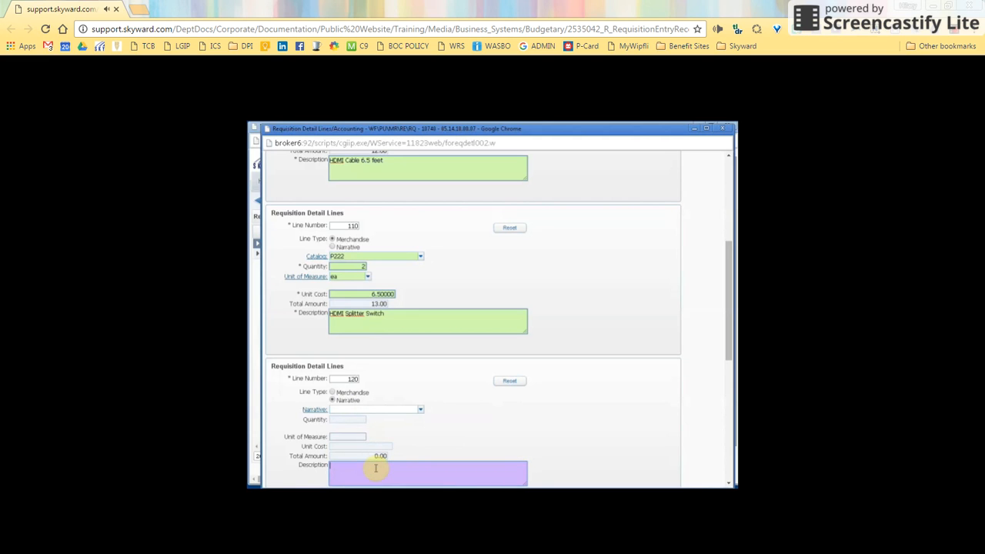
left_click(420, 412)
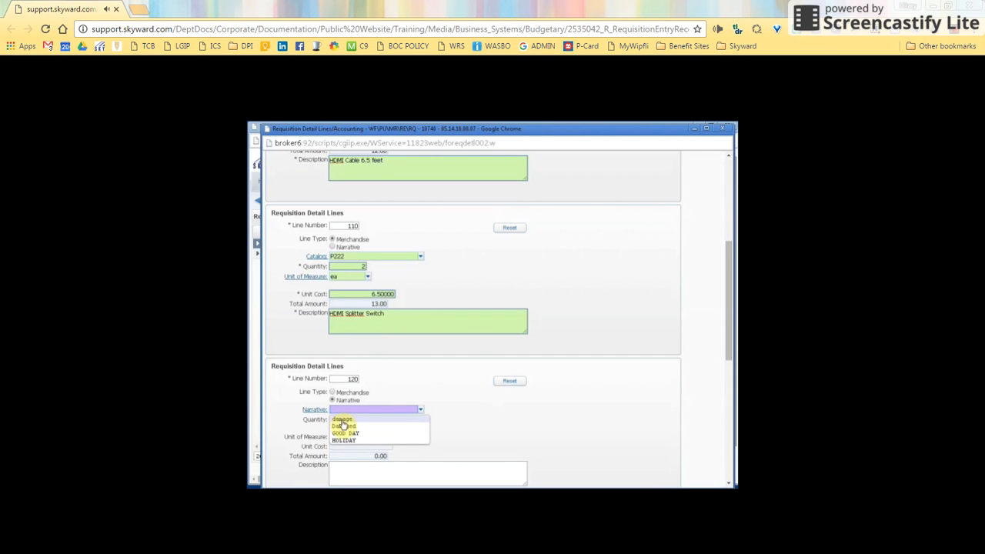
left_click(342, 431)
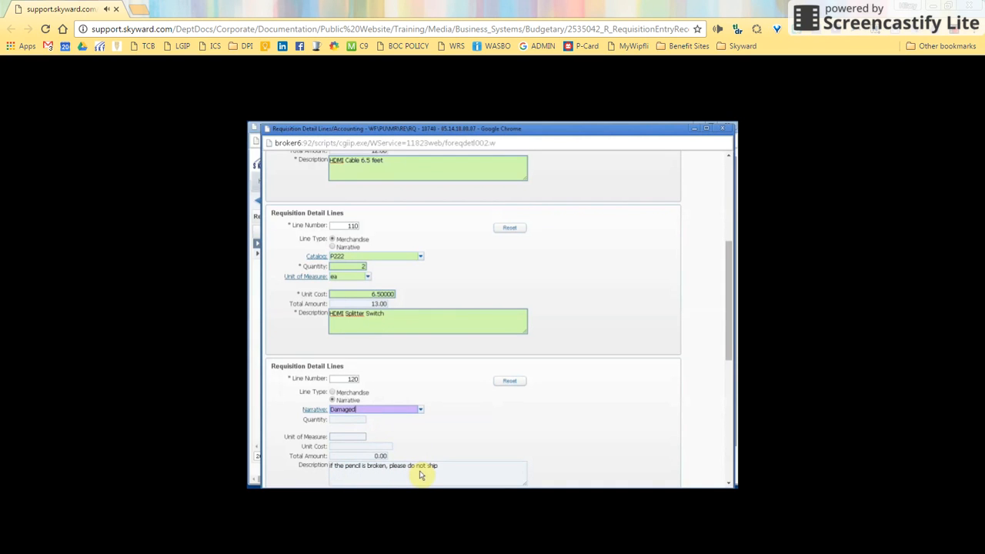
scroll(492, 319, "up", 5)
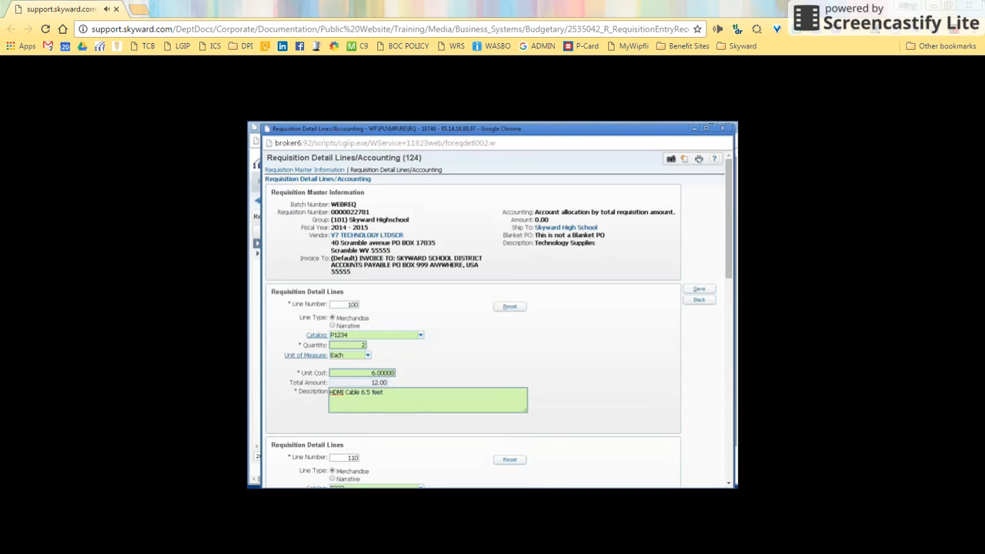
Save the detail lines totalling 25.00 and begin the account distribution
left_click(699, 291)
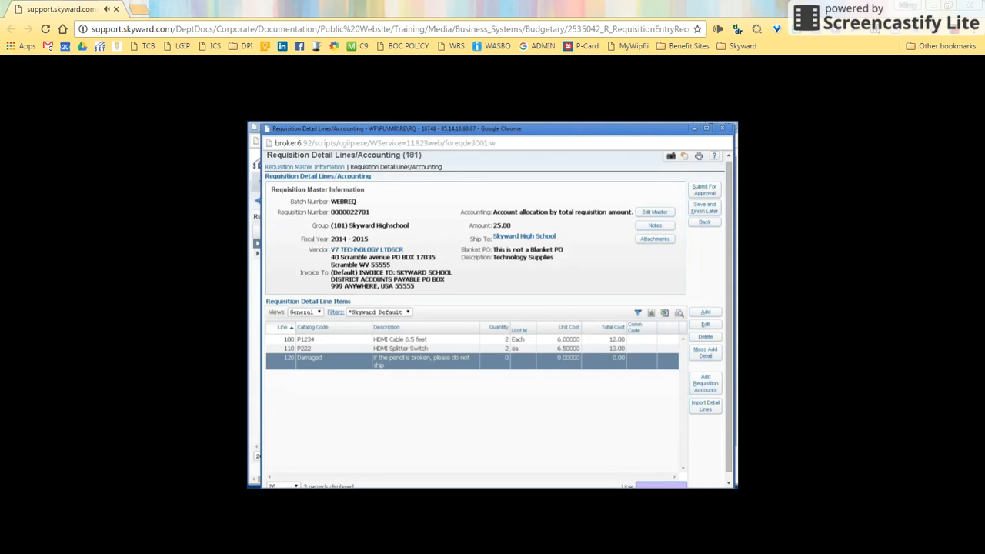
left_click(706, 386)
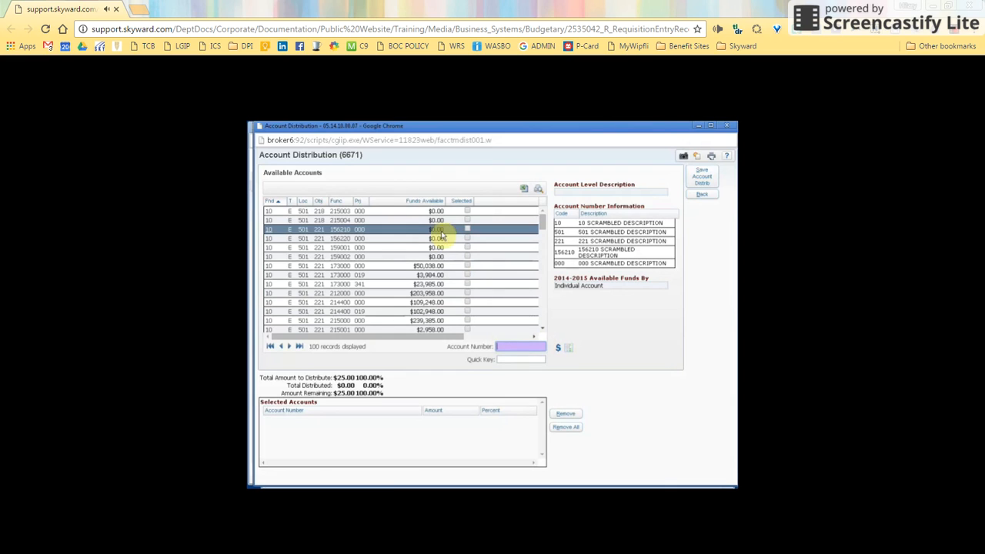
Split 25.00 as 10.00 to account 173000 000 and 15.00 to 173000 019, then save
left_click(467, 265)
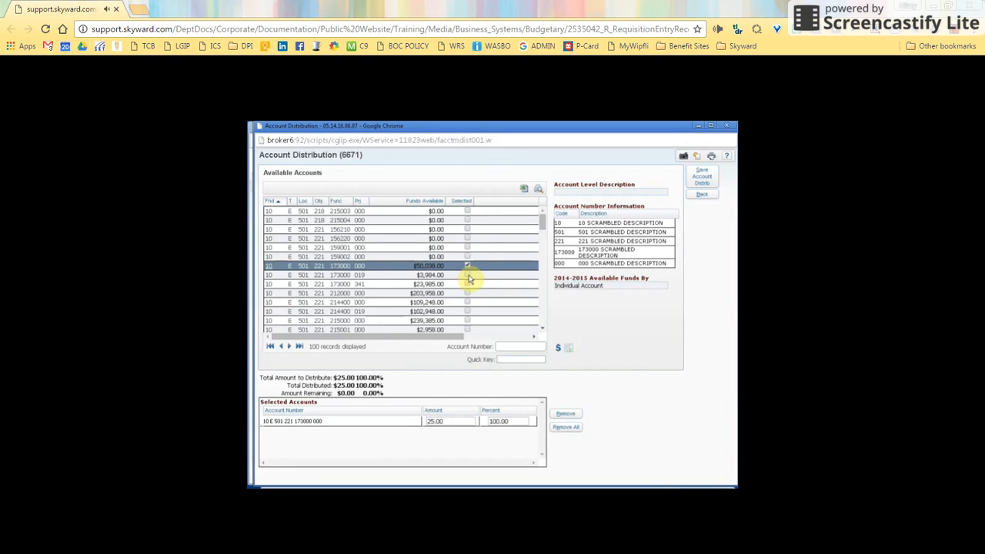
left_click(468, 276)
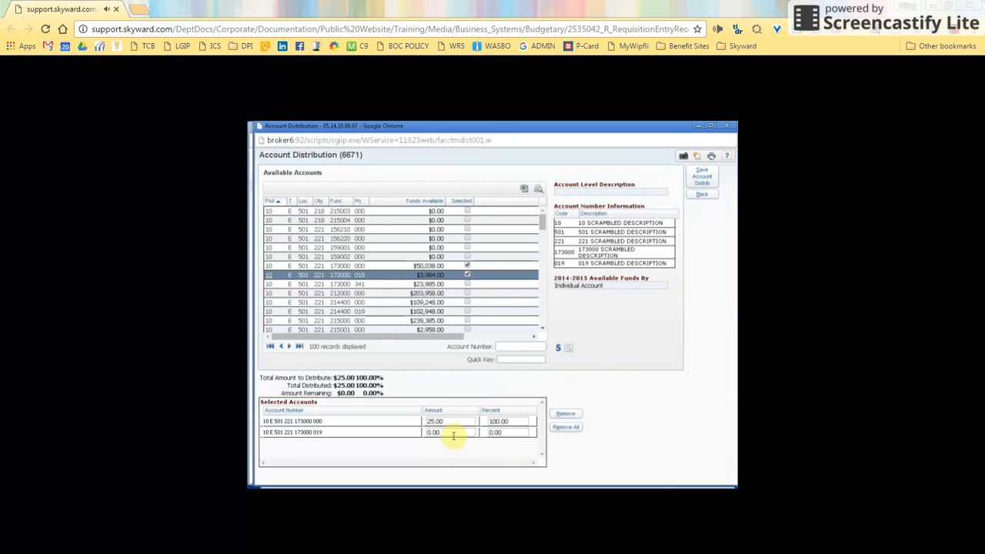
left_click(427, 421)
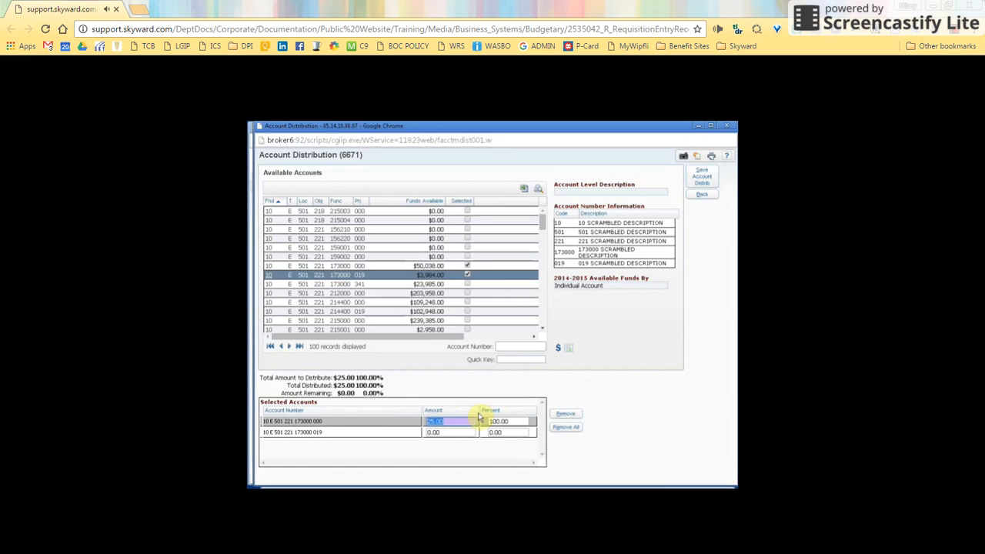
type("10")
key("Tab")
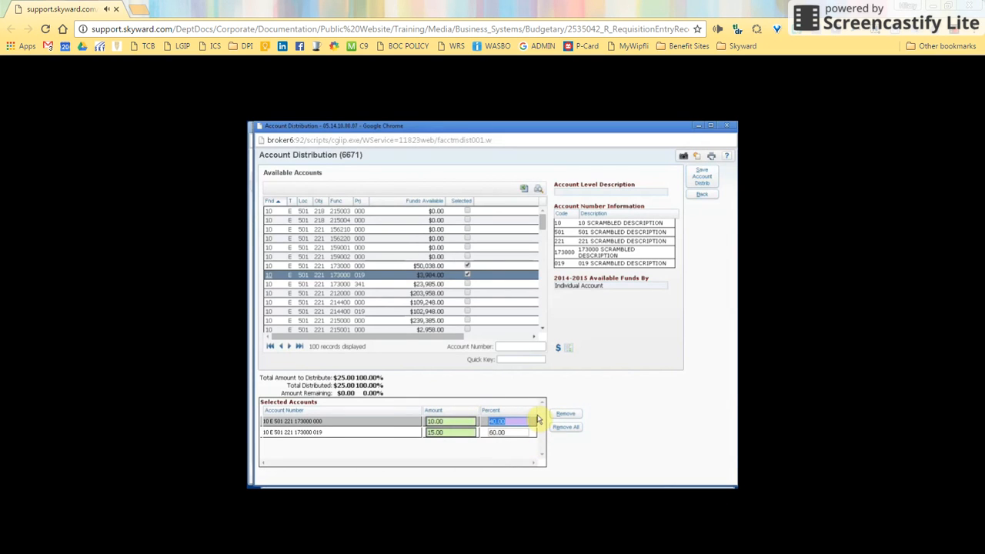
left_click(704, 183)
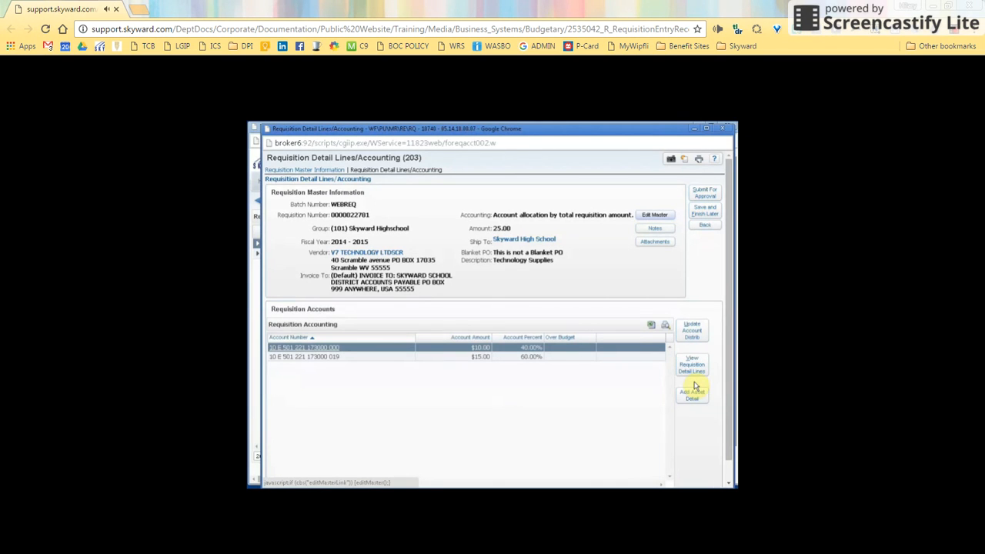
Submit the Technology Supplies requisition for approval
left_click(705, 197)
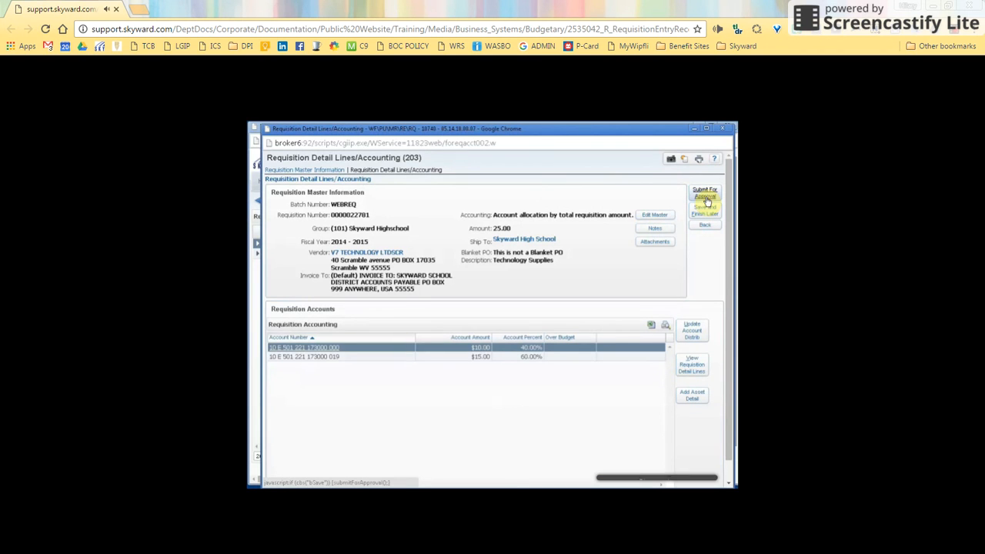